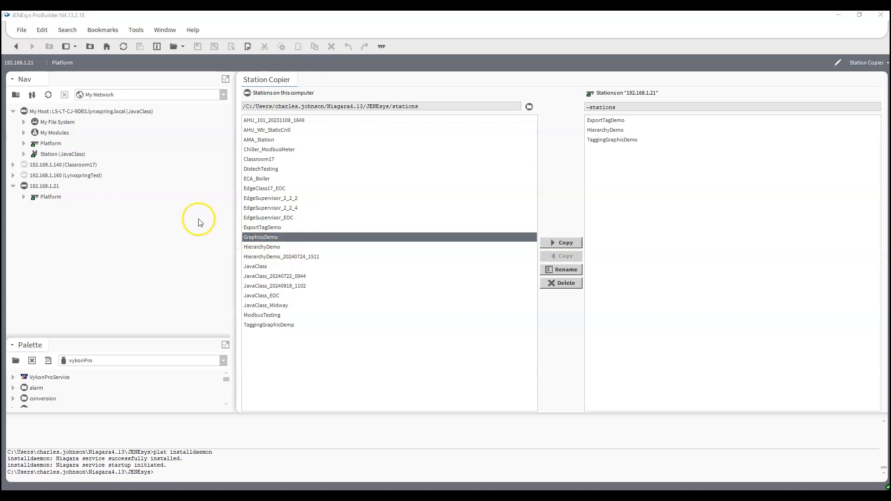
Expand the local file system's User Home and its stations folder in the navigation tree.
{"action": "left_click", "coordinate": [24, 122]}
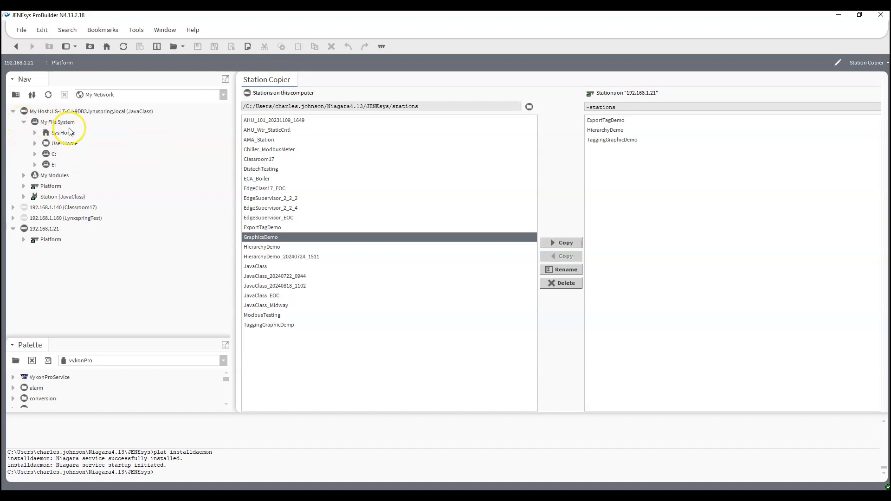
{"action": "left_click", "coordinate": [35, 143]}
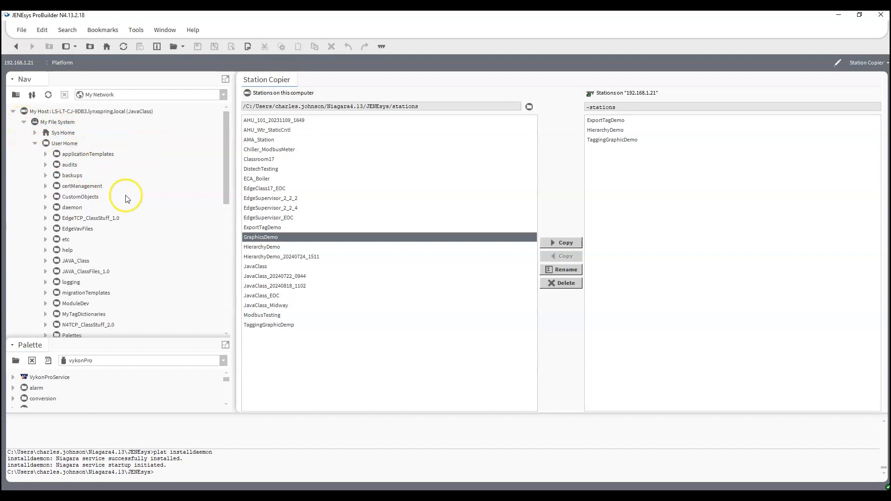
{"action": "scroll", "coordinate": [115, 200], "scroll_direction": "down", "scroll_amount": 6}
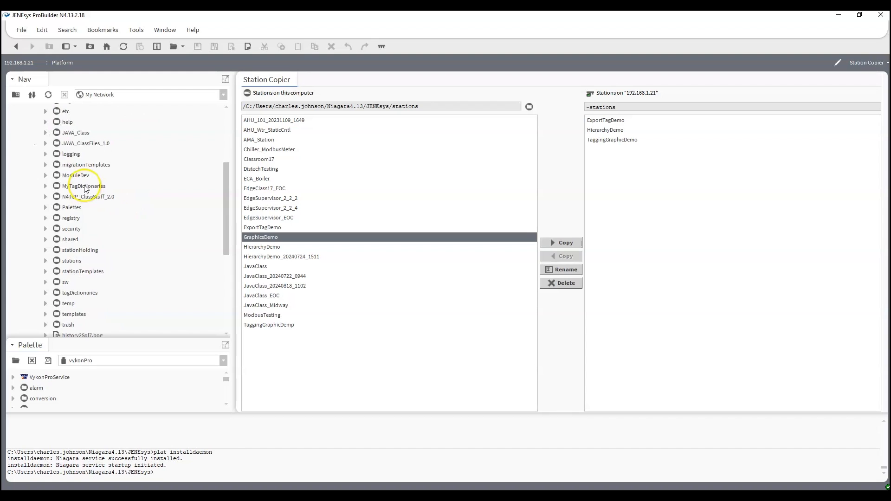
{"action": "left_click", "coordinate": [45, 196]}
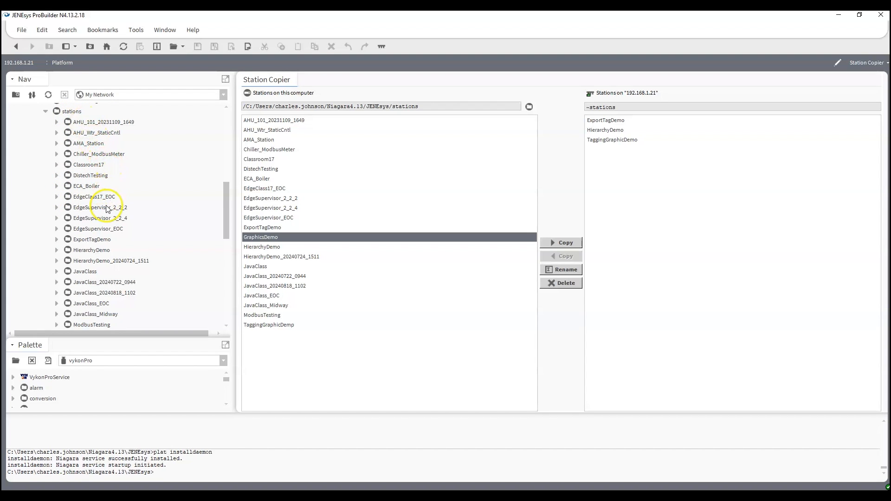
Look through the local stations folder for GraphicsDemo and refresh the stations tree node.
{"action": "scroll", "coordinate": [98, 207], "scroll_direction": "down", "scroll_amount": 1}
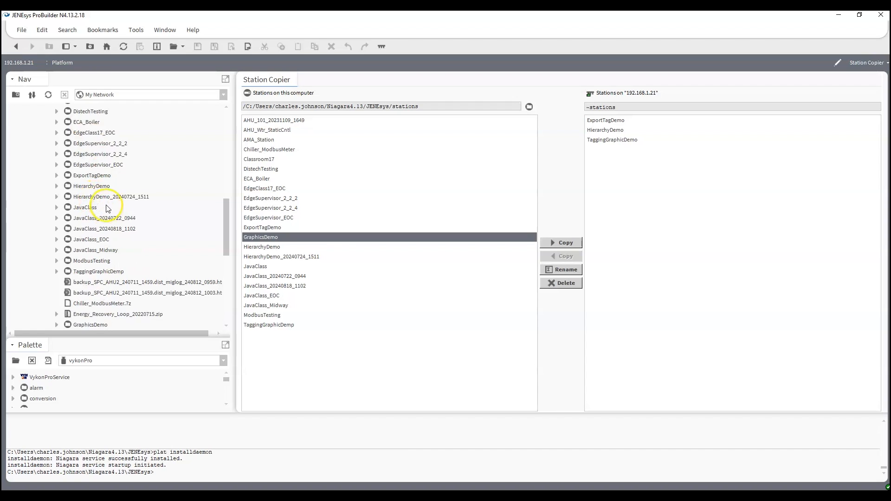
{"action": "scroll", "coordinate": [106, 207], "scroll_direction": "up", "scroll_amount": 1}
{"action": "scroll", "coordinate": [109, 169], "scroll_direction": "down", "scroll_amount": 1}
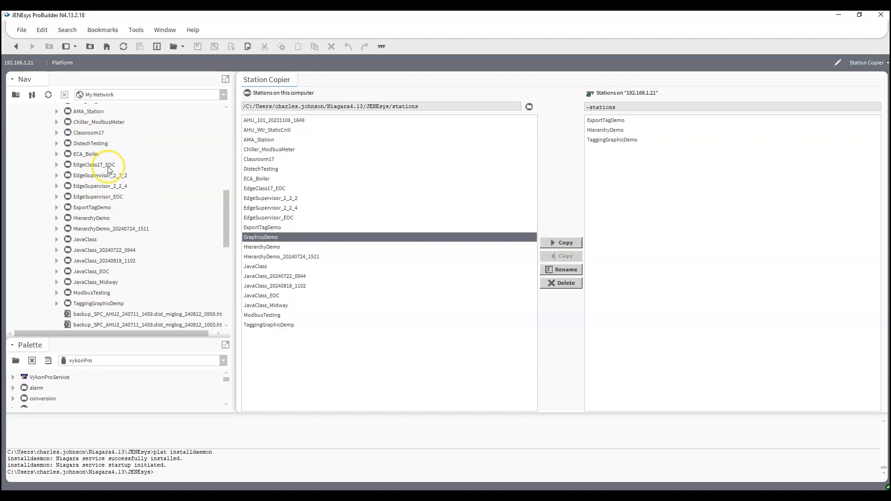
{"action": "scroll", "coordinate": [108, 169], "scroll_direction": "down", "scroll_amount": 2}
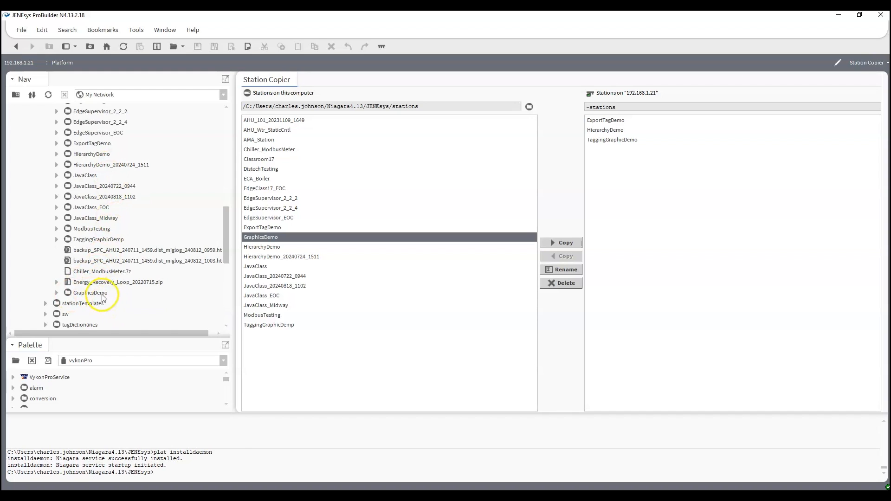
{"action": "scroll", "coordinate": [88, 286], "scroll_direction": "up", "scroll_amount": 5}
{"action": "right_click", "coordinate": [78, 180]}
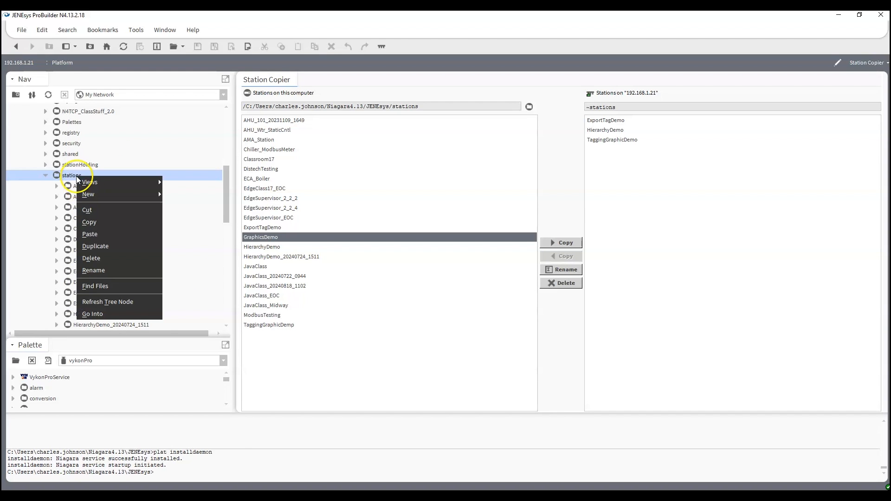
{"action": "left_click", "coordinate": [121, 303]}
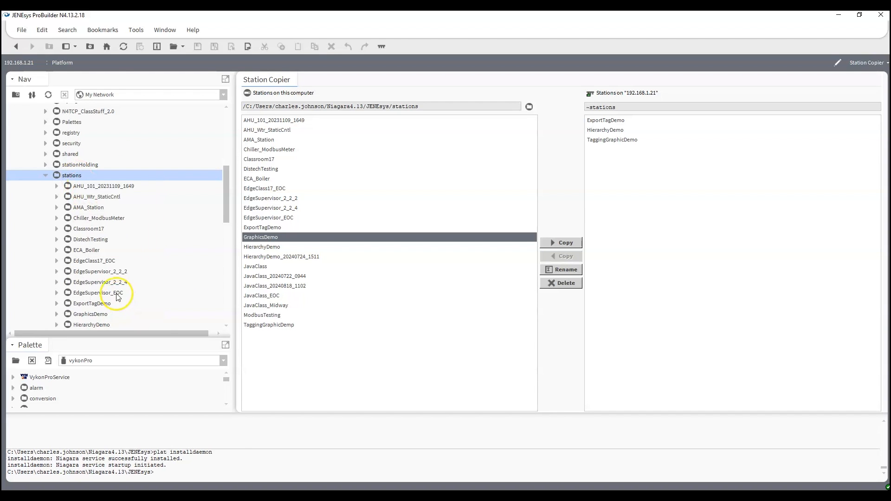
Expand the GraphicsDemo station folder and inspect the contents of its shared subfolder.
{"action": "scroll", "coordinate": [93, 251], "scroll_direction": "down", "scroll_amount": 2}
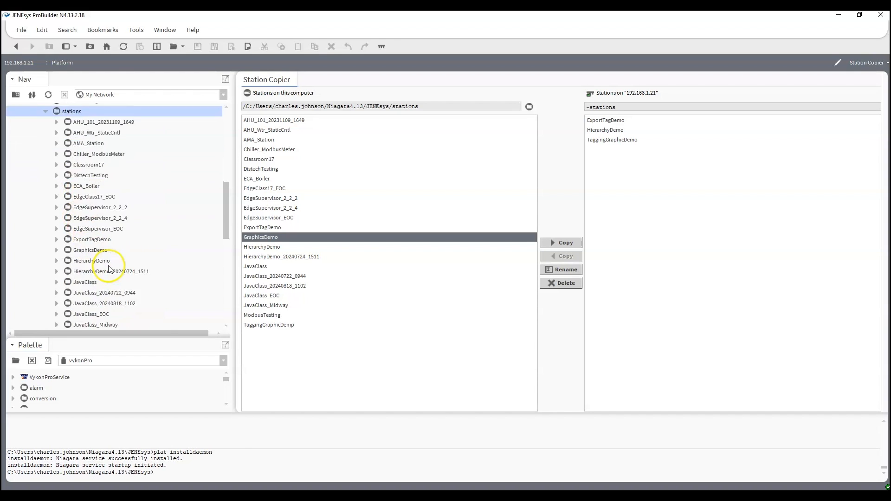
{"action": "left_click", "coordinate": [84, 251]}
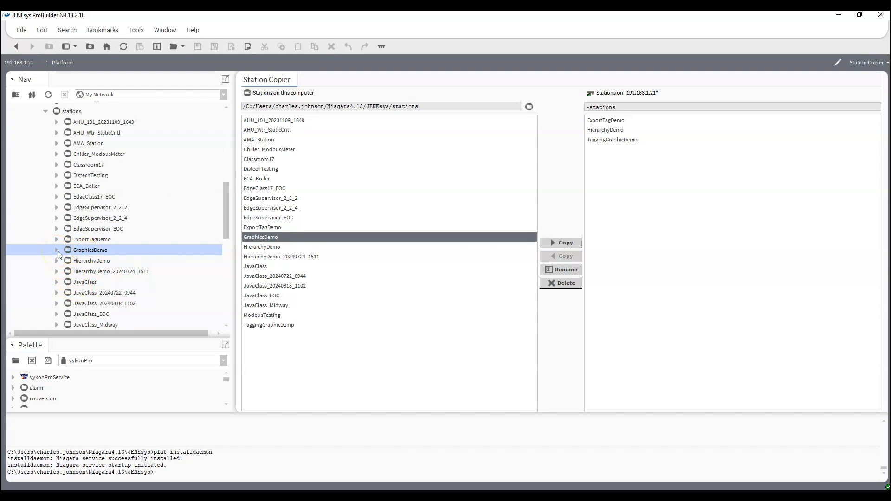
{"action": "left_click", "coordinate": [57, 251]}
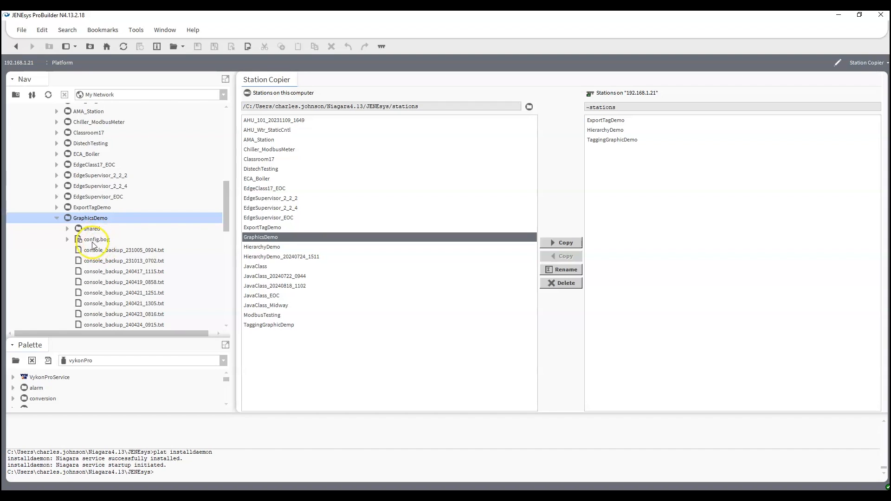
{"action": "left_click", "coordinate": [68, 230]}
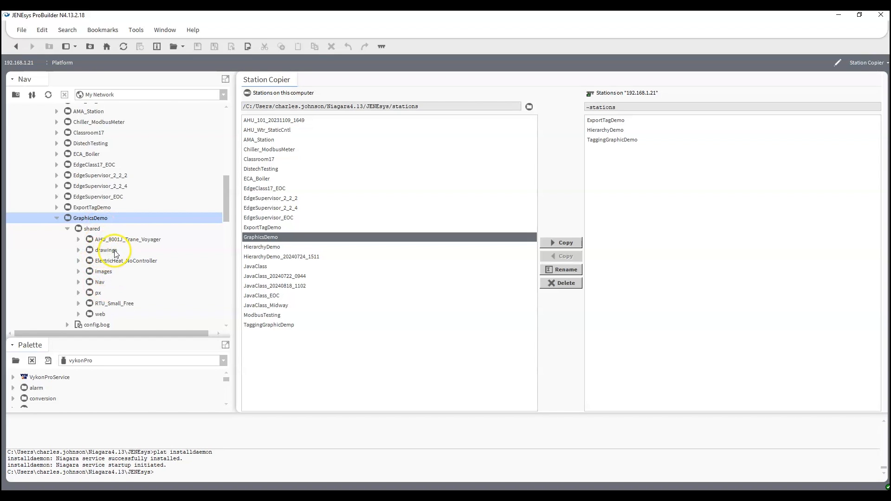
{"action": "left_click", "coordinate": [67, 229]}
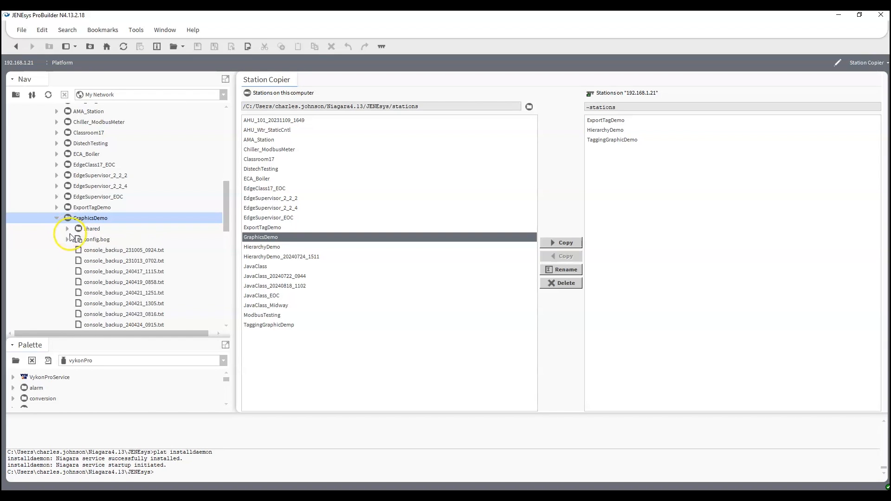
Open the GraphicsDemo station's config.bog file and bring up its Bog File Passphrase settings.
{"action": "left_click", "coordinate": [102, 242]}
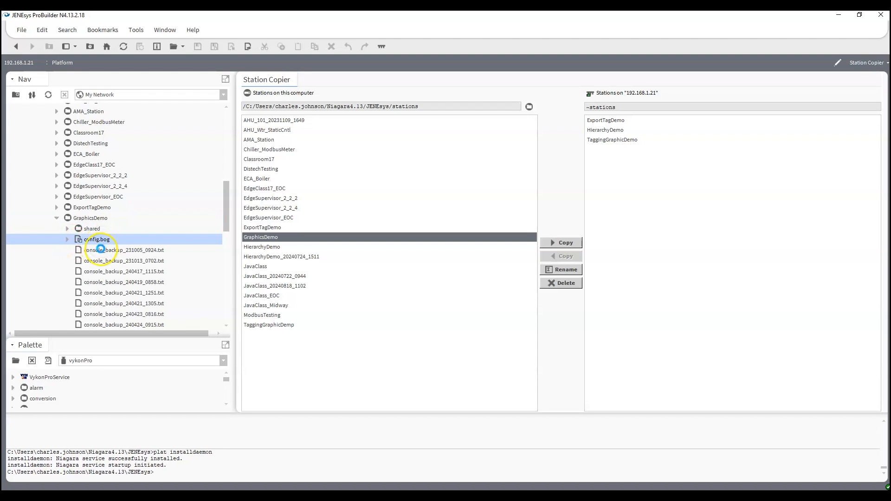
{"action": "double_click", "coordinate": [89, 242]}
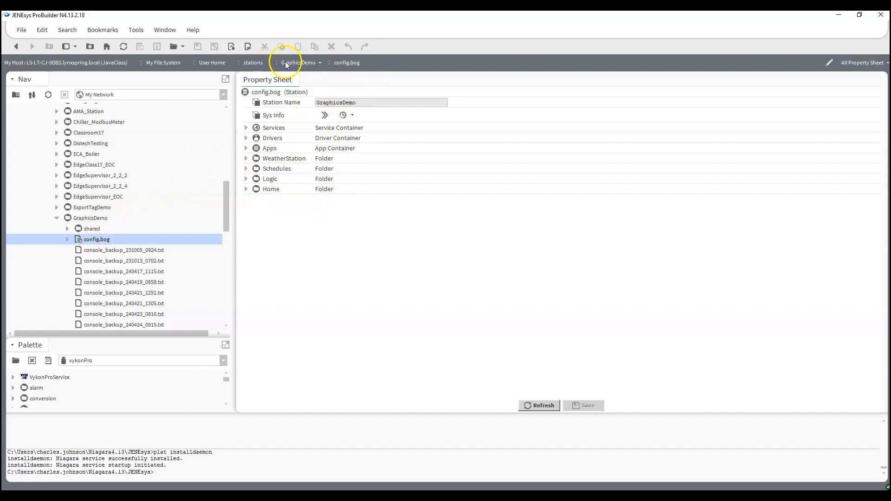
{"action": "left_click", "coordinate": [231, 47]}
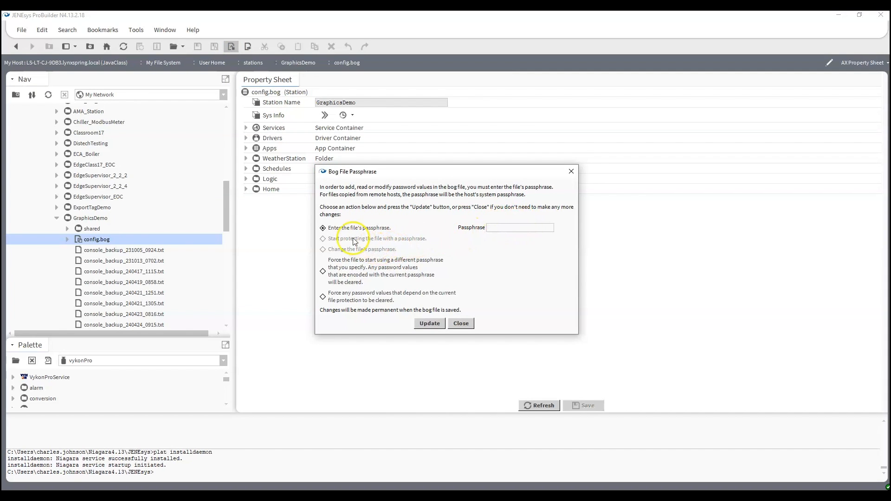
Choose to force config.bog to start using a different passphrase, and try to update it with a new file passphrase.
{"action": "left_click", "coordinate": [322, 271]}
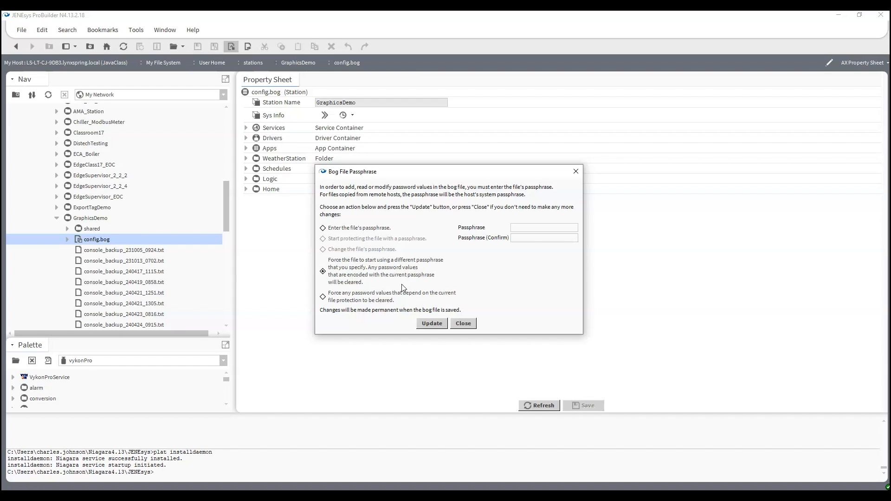
{"action": "left_click", "coordinate": [540, 238]}
{"action": "left_click", "coordinate": [534, 227]}
{"action": "type", "text": "•••••"}
{"action": "left_click", "coordinate": [423, 323]}
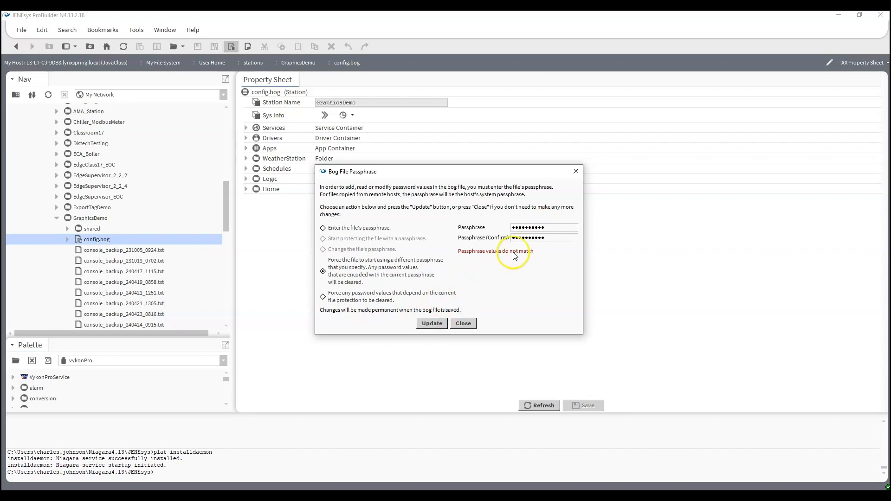
Re-enter and confirm the new file passphrase for config.bog, apply the update and close the passphrase dialog.
{"action": "double_click", "coordinate": [548, 226]}
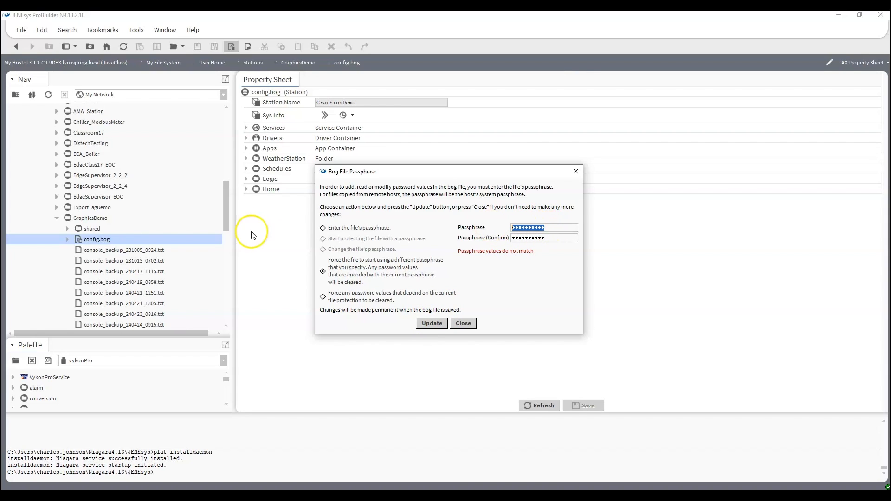
{"action": "type", "text": "**********"}
{"action": "key", "text": "Tab"}
{"action": "type", "text": "**"}
{"action": "left_click", "coordinate": [431, 323]}
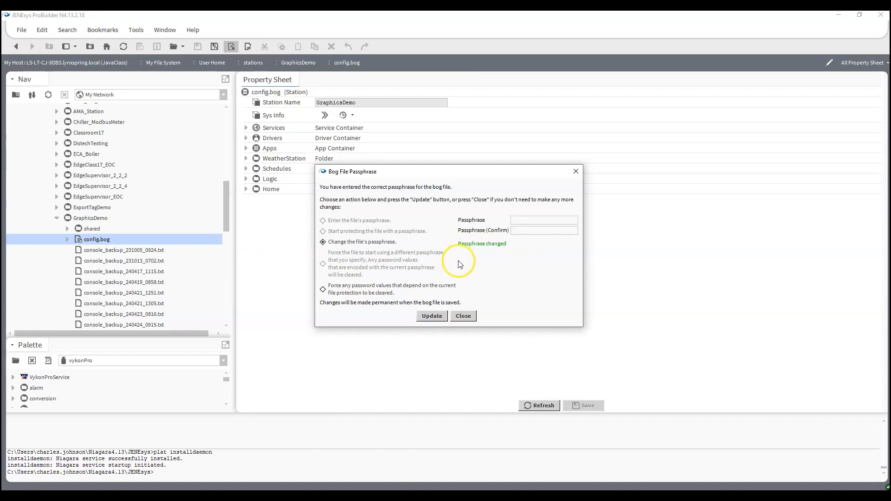
{"action": "left_click", "coordinate": [471, 318]}
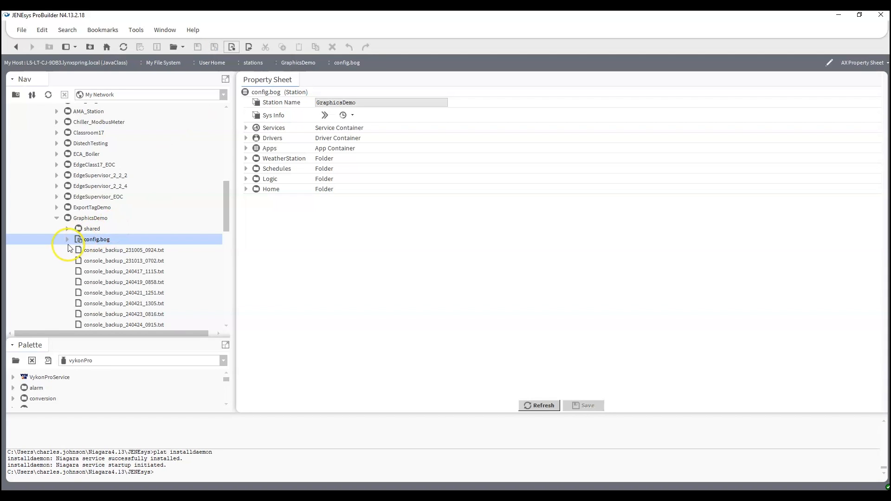
Collapse the local host tree, reconnect to the 192.168.1.21 platform with the remembered credentials and open its Station Copier.
{"action": "left_click", "coordinate": [56, 219]}
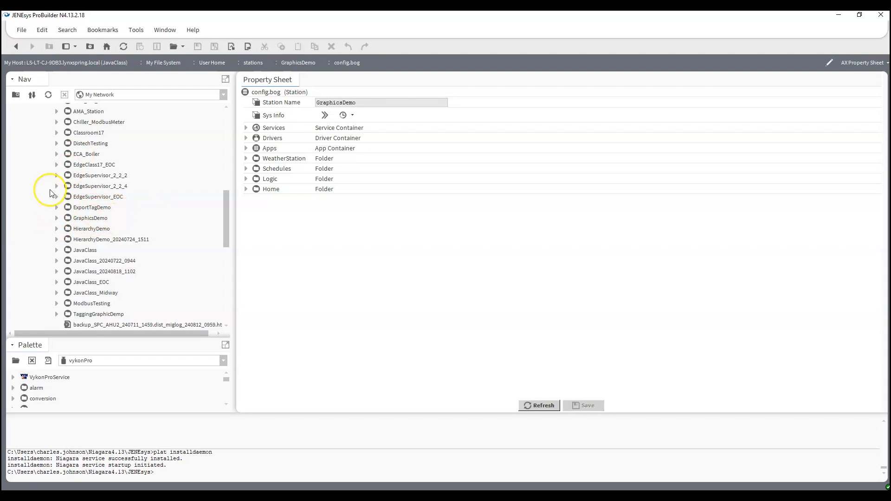
{"action": "scroll", "coordinate": [48, 220], "scroll_direction": "up", "scroll_amount": 15}
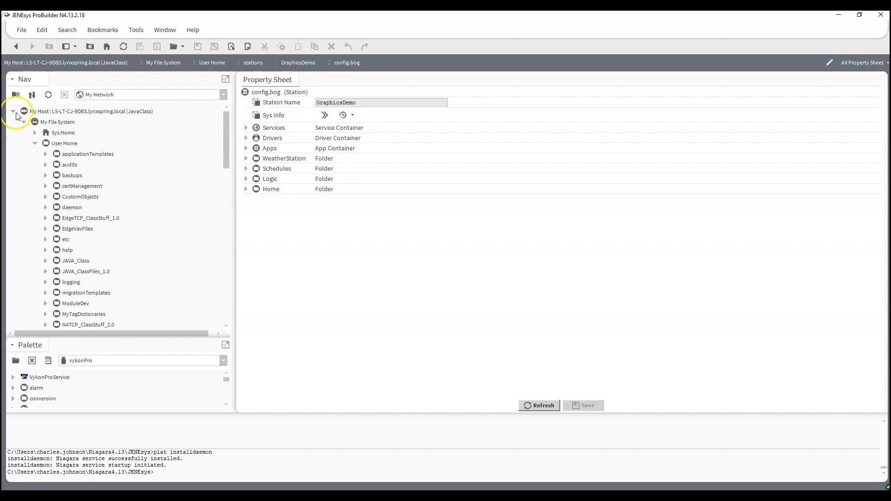
{"action": "left_click", "coordinate": [14, 111]}
{"action": "double_click", "coordinate": [47, 154]}
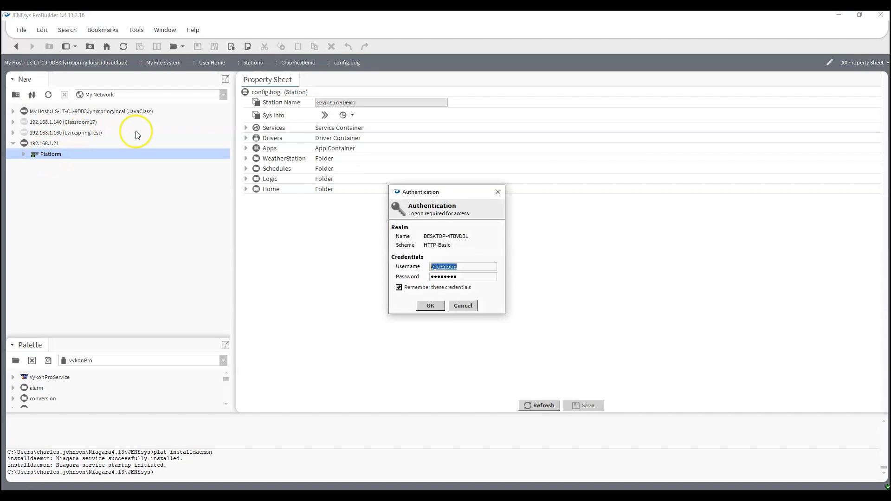
{"action": "left_click", "coordinate": [428, 305]}
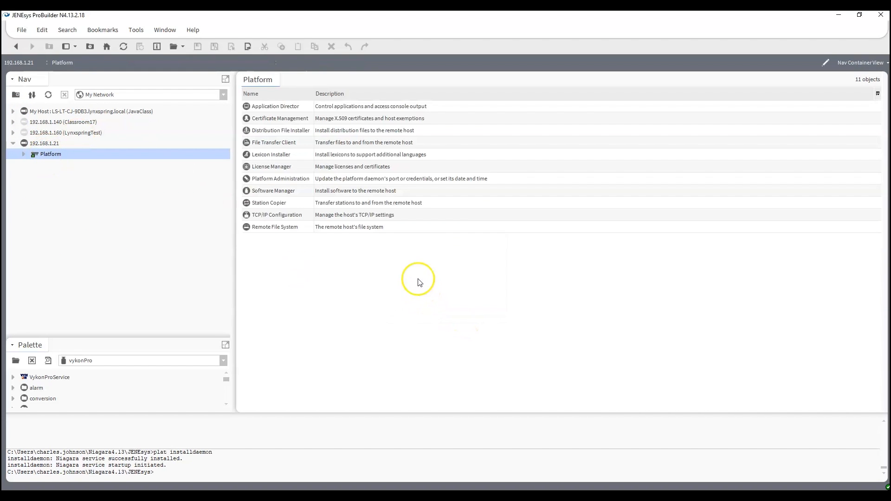
{"action": "double_click", "coordinate": [276, 203]}
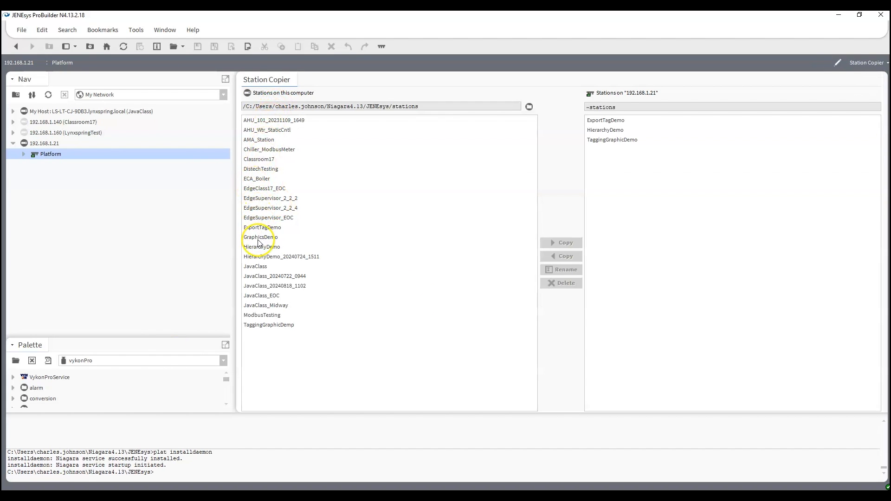
Start copying the local GraphicsDemo station to the 192.168.1.21 host, entering the local copy's passphrase.
{"action": "left_click", "coordinate": [258, 240]}
{"action": "left_click", "coordinate": [557, 241]}
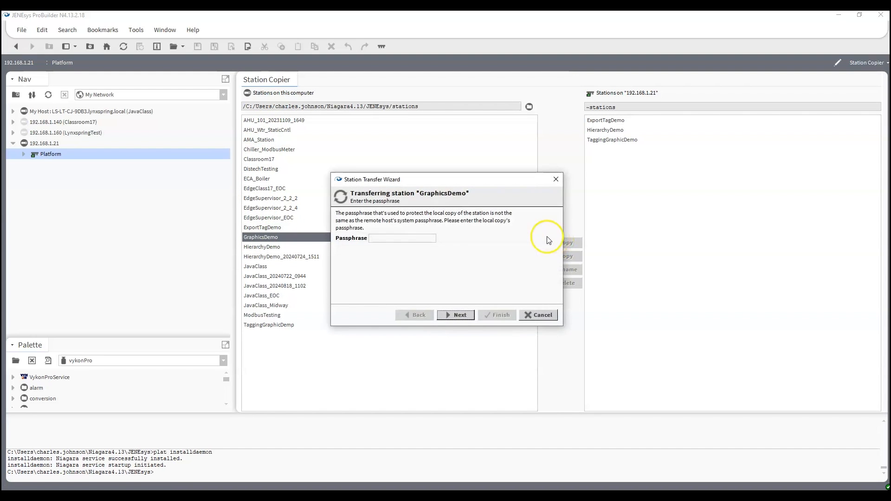
{"action": "type", "text": "**********"}
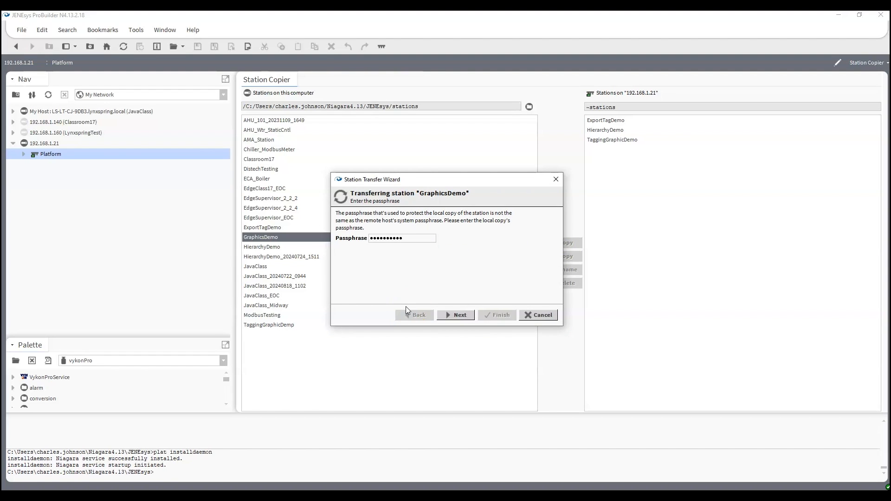
{"action": "left_click", "coordinate": [463, 319]}
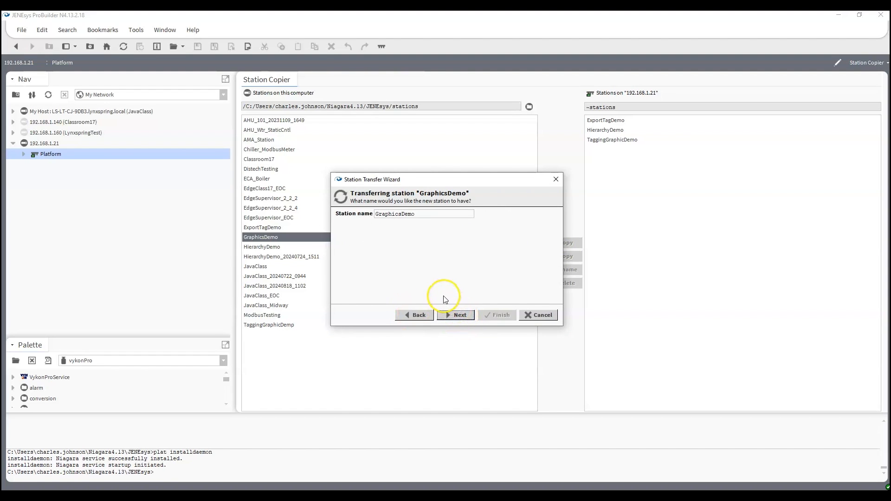